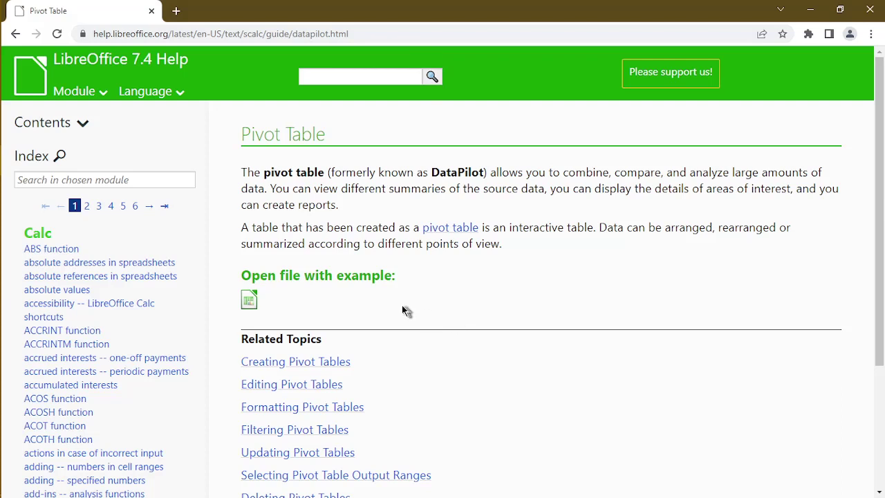
# Right-click the 'Open file with example' icon on the Pivot Table help page to show its link menu
pyautogui.rightClick(251, 303)
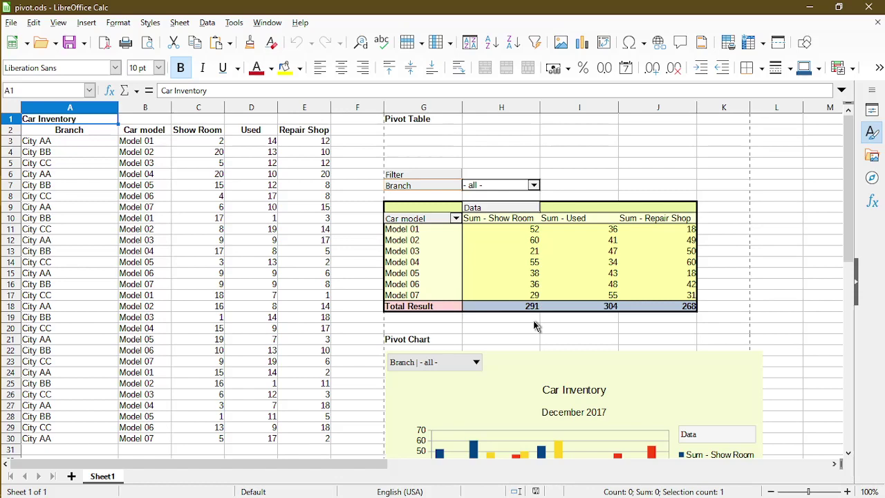
# Scroll down pivot.ods to view the pivot chart and cell styles, then scroll back up
pyautogui.scroll(-3, 350, 327)
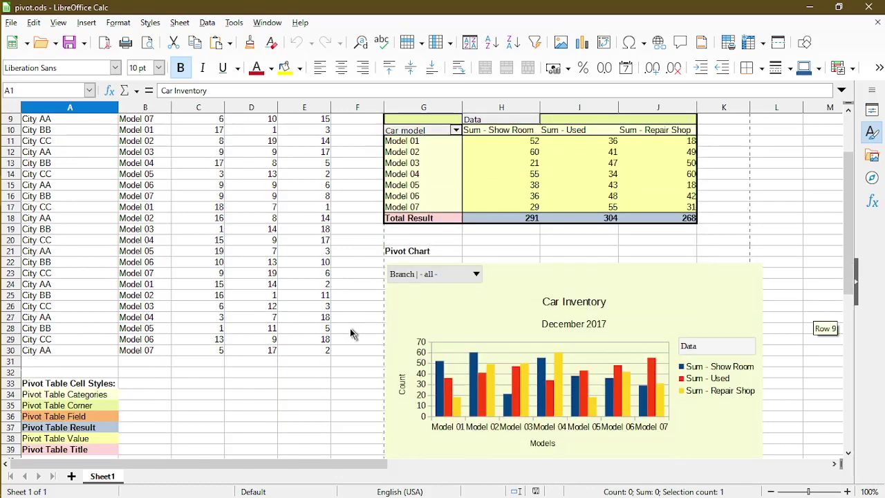
pyautogui.scroll(-2, 350, 333)
pyautogui.scroll(-2, 350, 334)
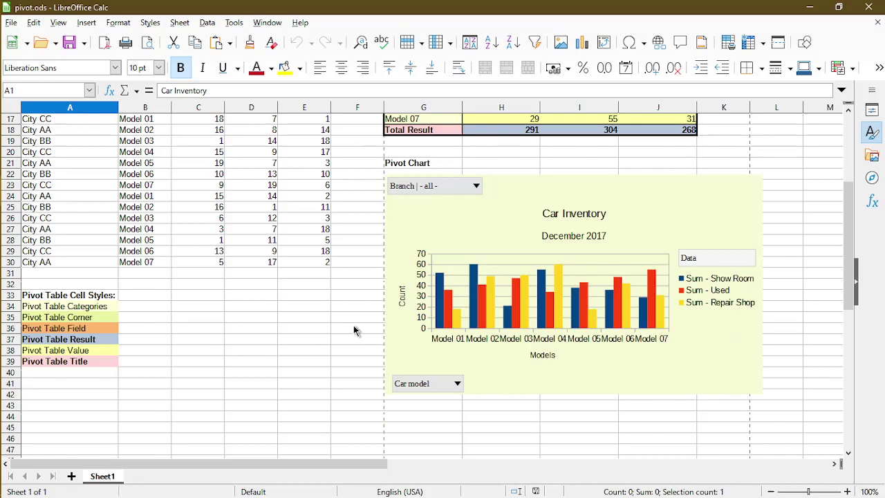
pyautogui.scroll(5, 359, 335)
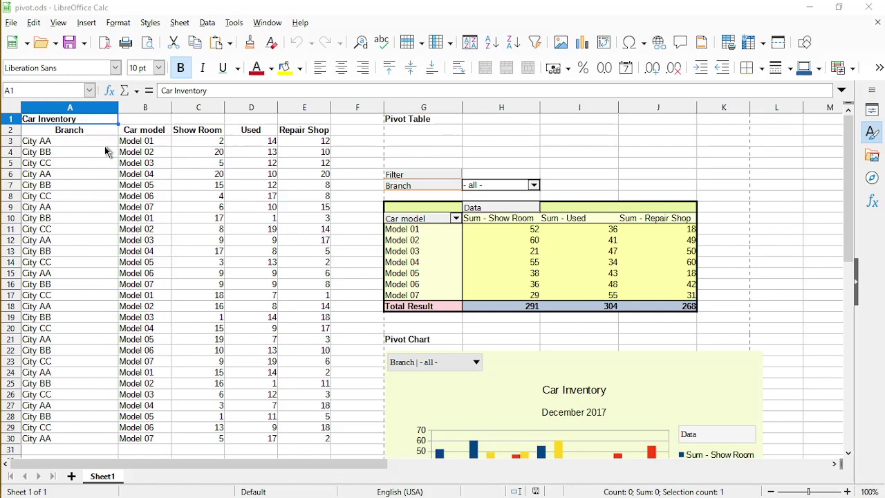
# Select A2:E30 and create a pivot table from the current selection via Insert > Pivot Table
pyautogui.click(93, 136)
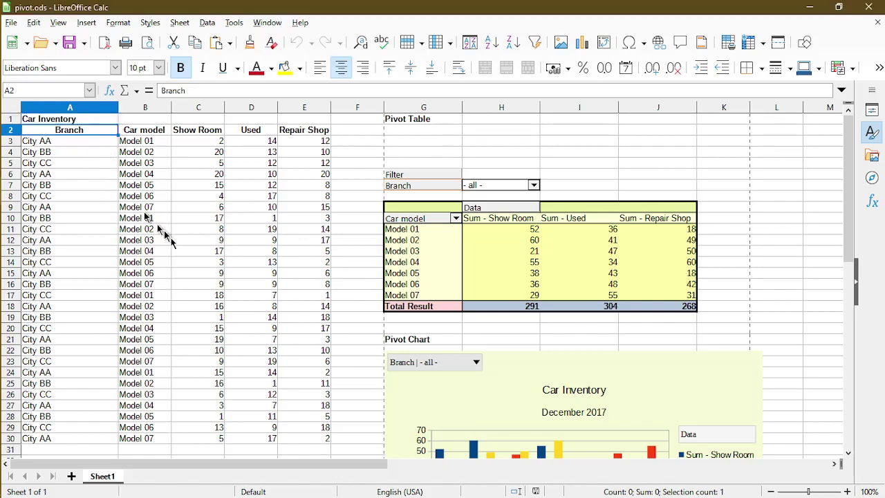
pyautogui.keyDown('shift'); pyautogui.click(319, 440); pyautogui.keyUp('shift')
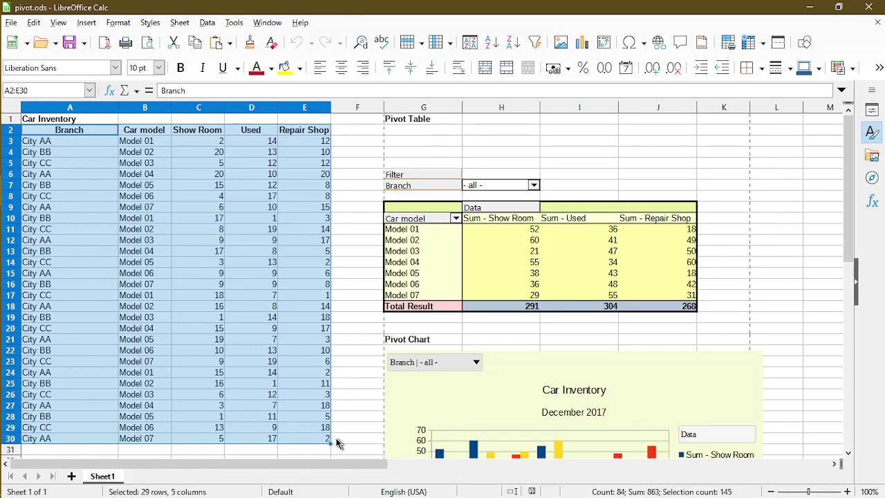
pyautogui.click(87, 24)
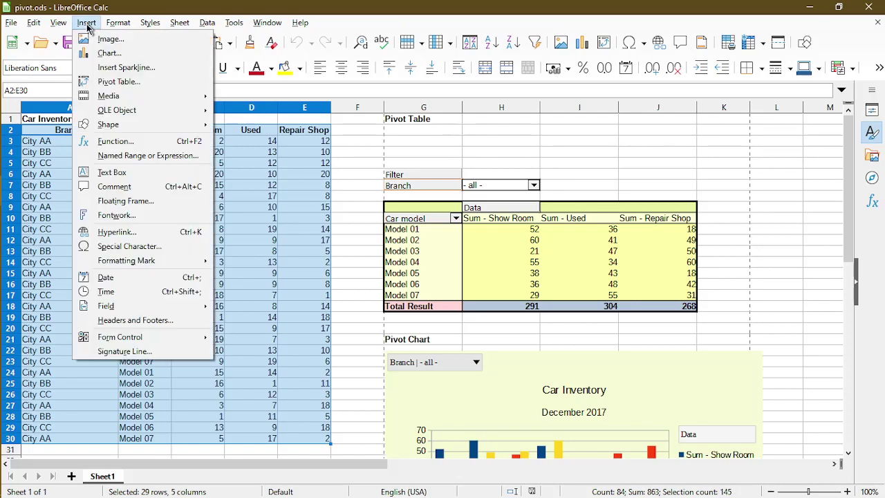
pyautogui.click(141, 82)
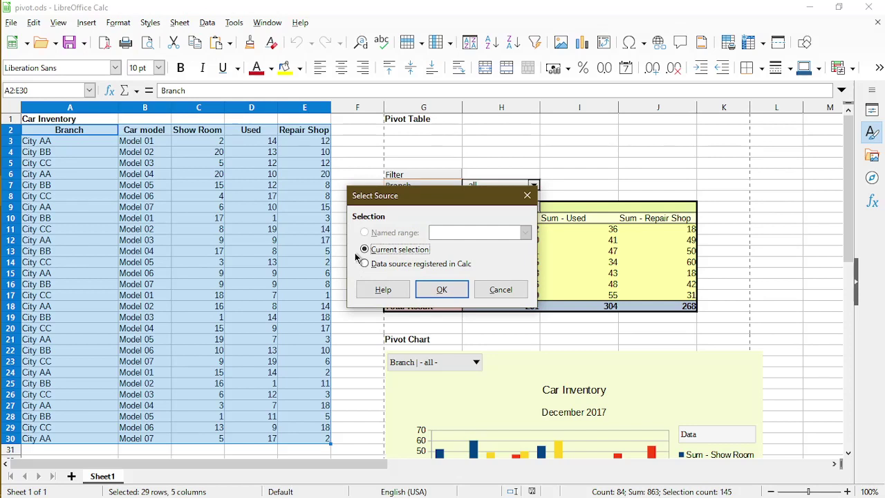
pyautogui.click(437, 289)
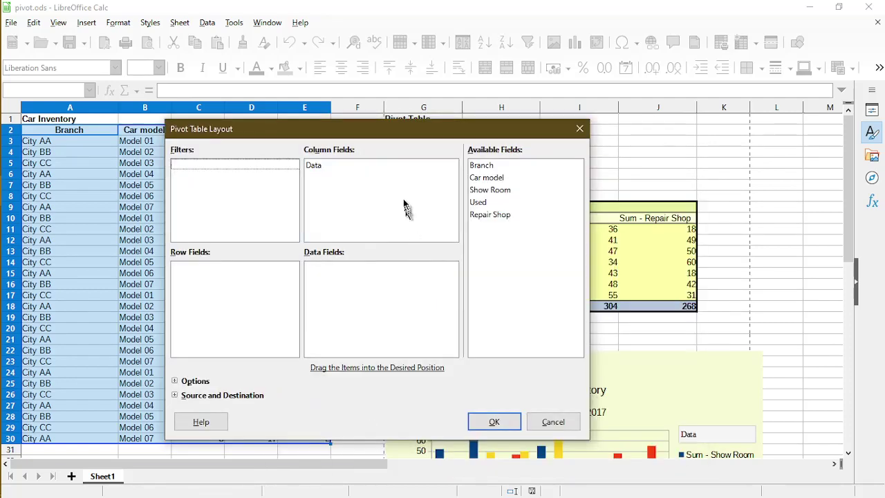
# Drag Car model from Available Fields into Row Fields in the Pivot Table Layout dialog
pyautogui.moveTo(397, 131); pyautogui.dragTo(206, 147)
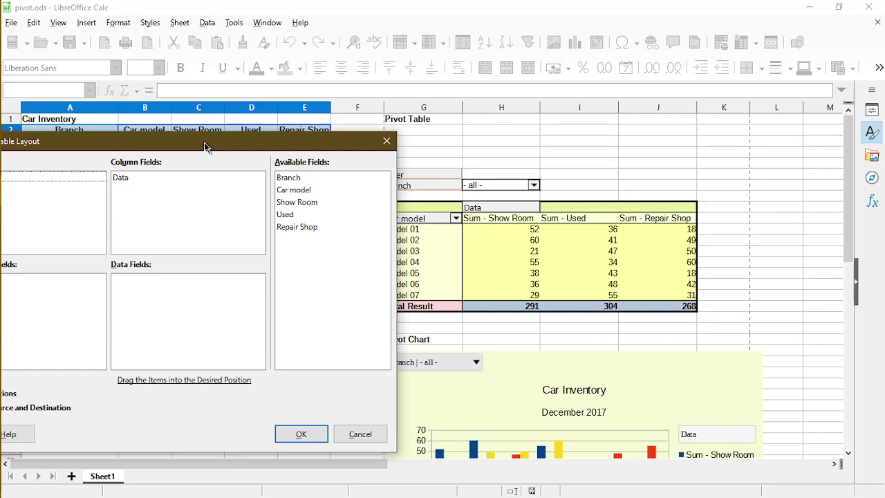
pyautogui.moveTo(208, 147); pyautogui.dragTo(277, 128)
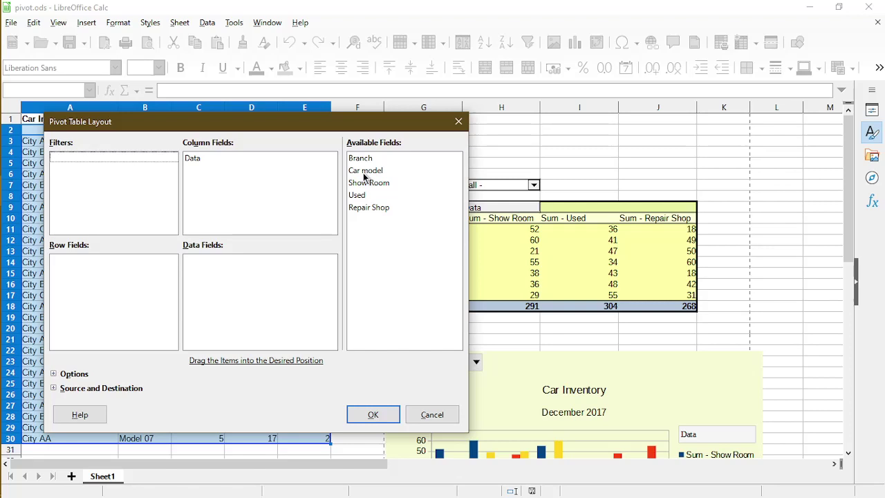
pyautogui.moveTo(366, 178); pyautogui.dragTo(104, 302)
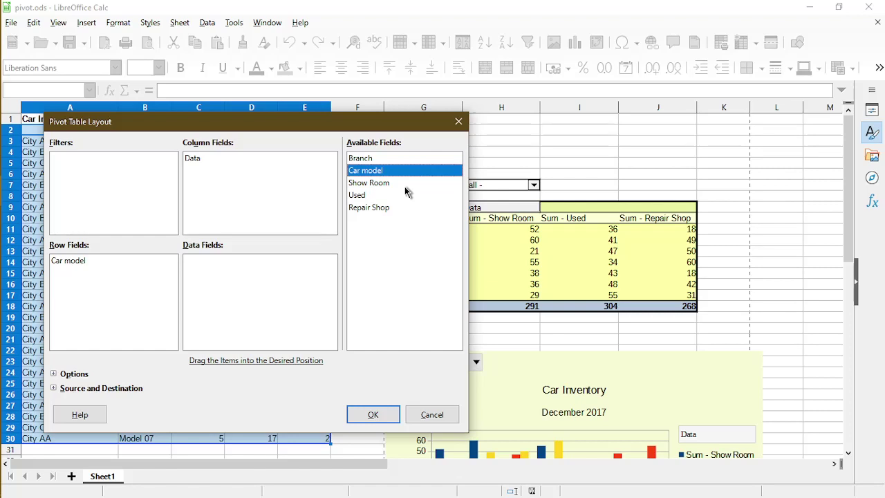
# Add Show Room, Used and Repair Shop to Data Fields as sums
pyautogui.moveTo(406, 184); pyautogui.dragTo(247, 303)
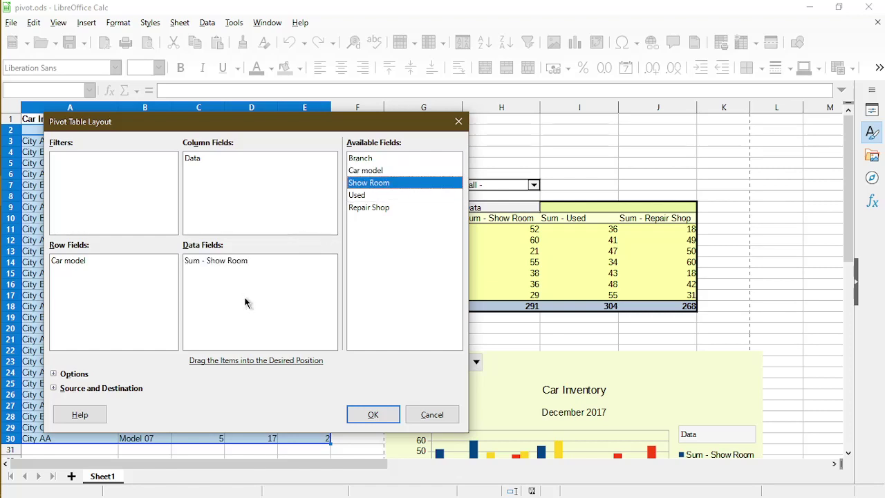
pyautogui.click(361, 199)
pyautogui.moveTo(361, 200); pyautogui.dragTo(273, 288)
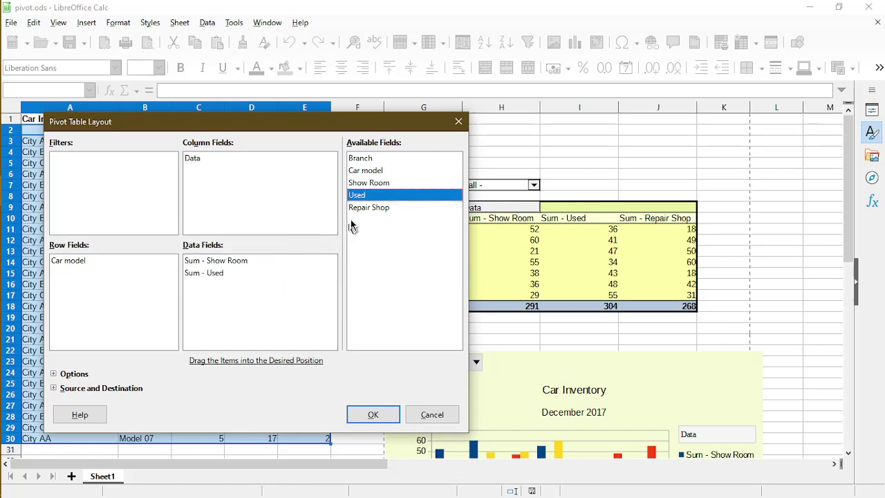
pyautogui.moveTo(370, 211); pyautogui.dragTo(249, 318)
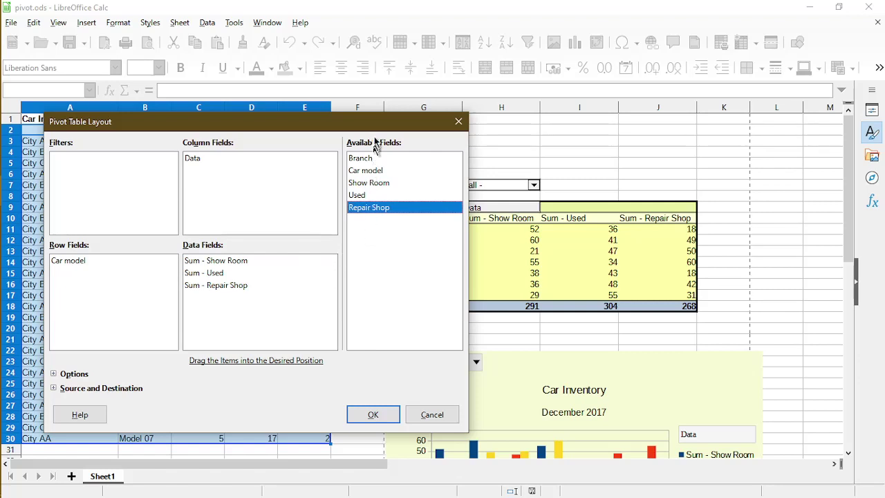
# Put Branch in Filters and create the pivot table on a new sheet
pyautogui.moveTo(379, 126); pyautogui.dragTo(338, 130)
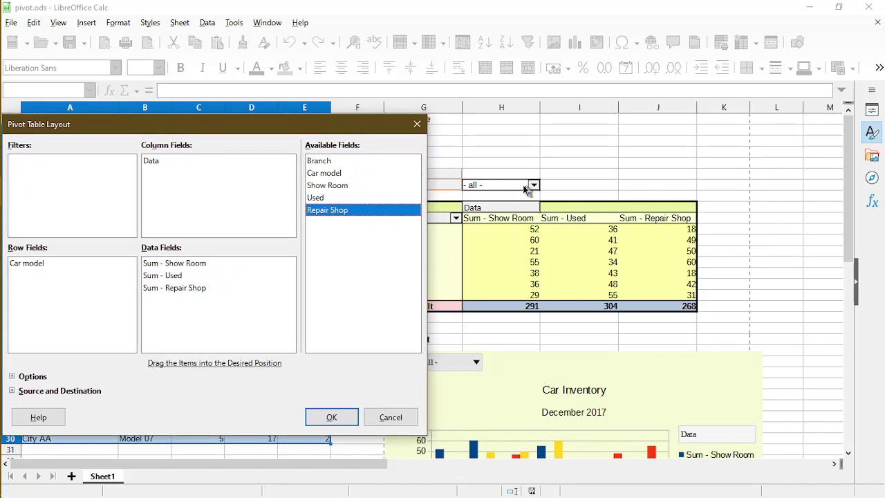
pyautogui.moveTo(350, 126); pyautogui.dragTo(296, 129)
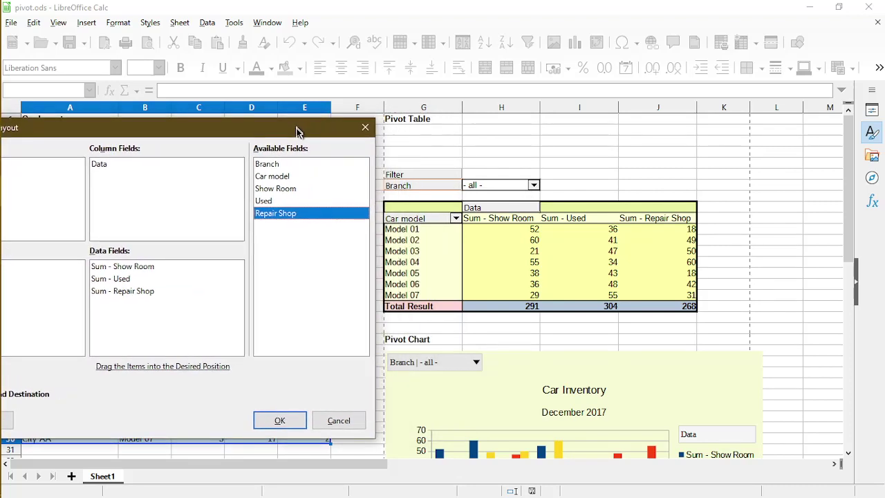
pyautogui.moveTo(284, 134); pyautogui.dragTo(390, 119)
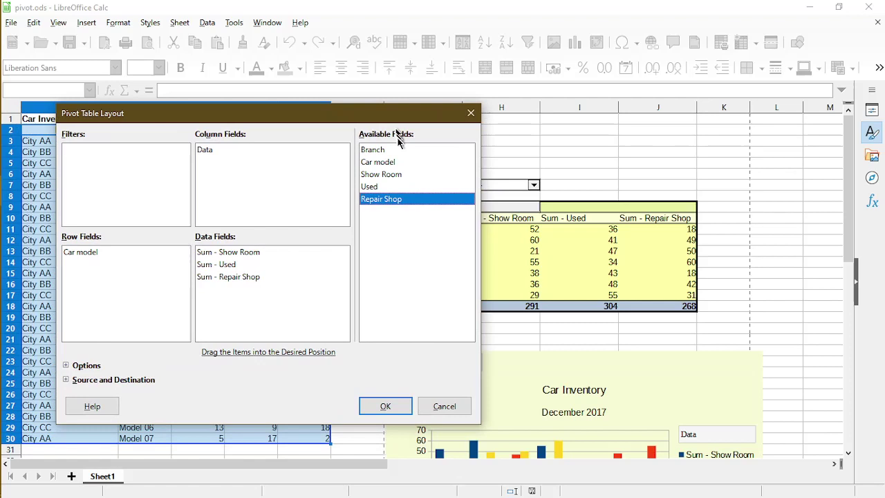
pyautogui.moveTo(380, 150); pyautogui.dragTo(138, 177)
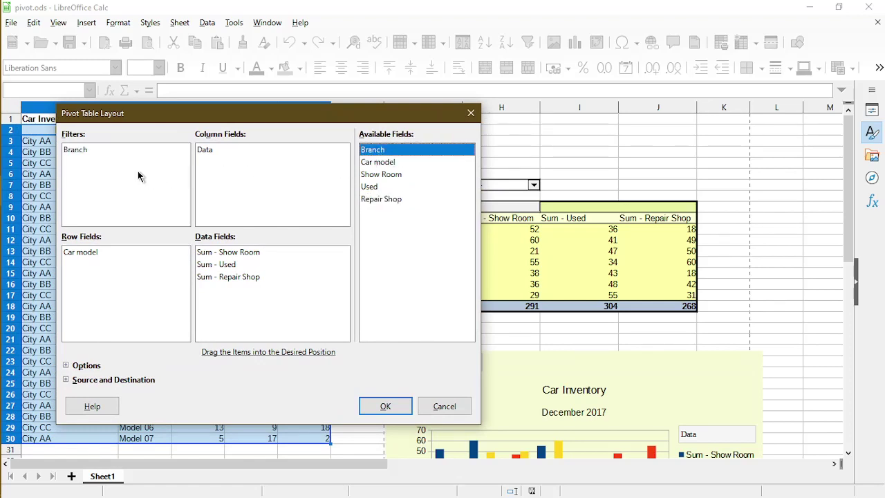
pyautogui.click(380, 412)
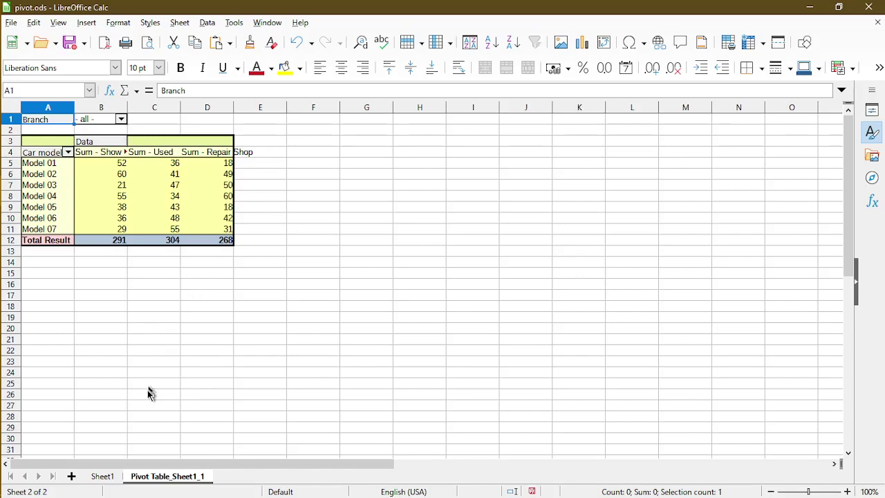
# Filter the Branch field in B1 to City AA only by unchecking City BB and City CC
pyautogui.click(105, 477)
pyautogui.click(193, 481)
pyautogui.click(123, 121)
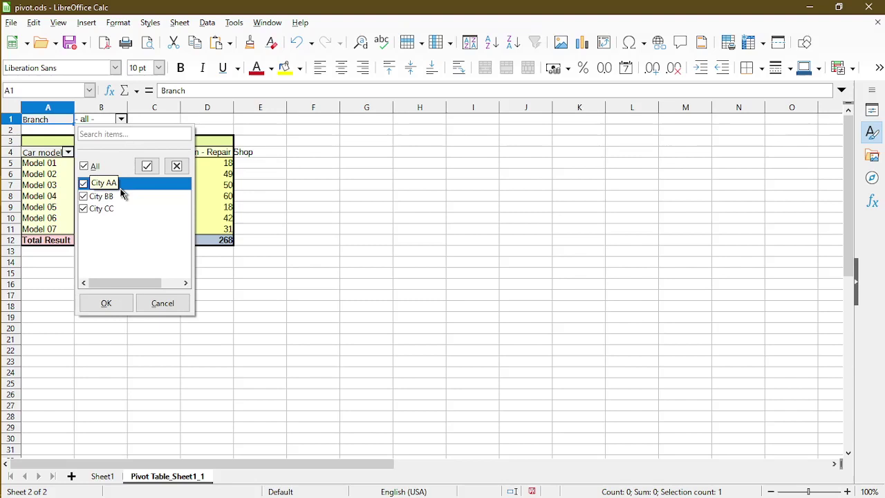
pyautogui.click(83, 197)
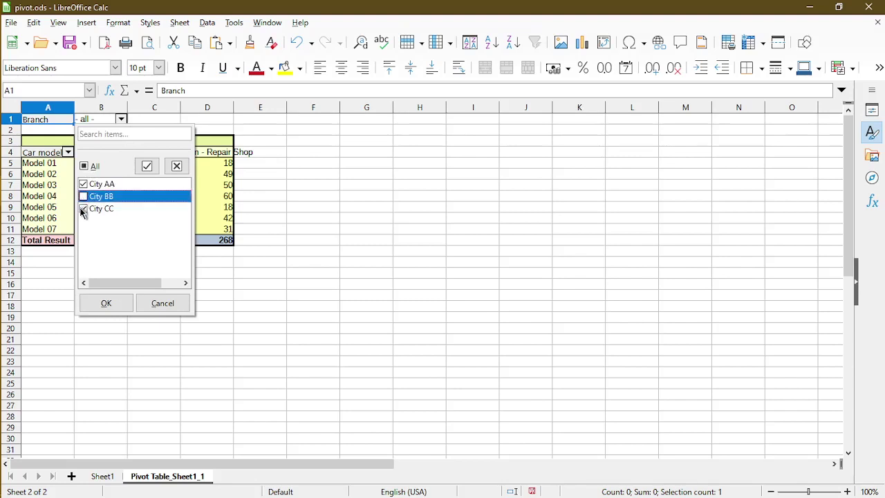
pyautogui.click(83, 209)
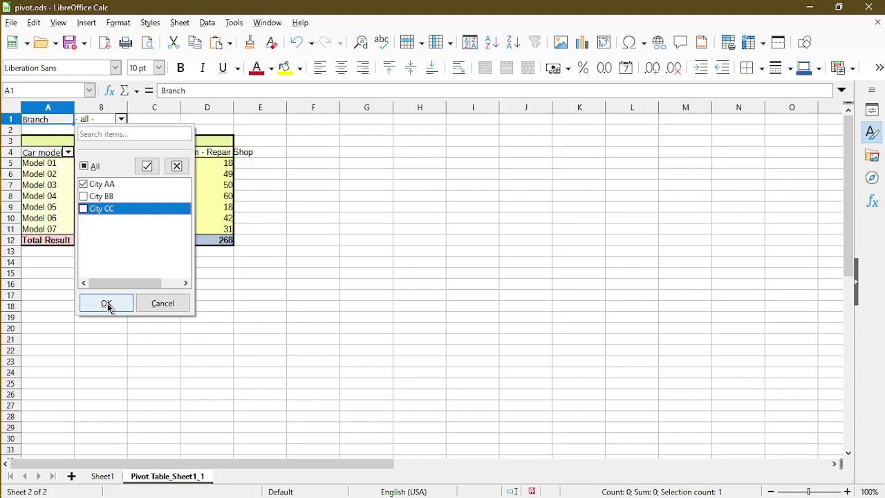
pyautogui.click(108, 305)
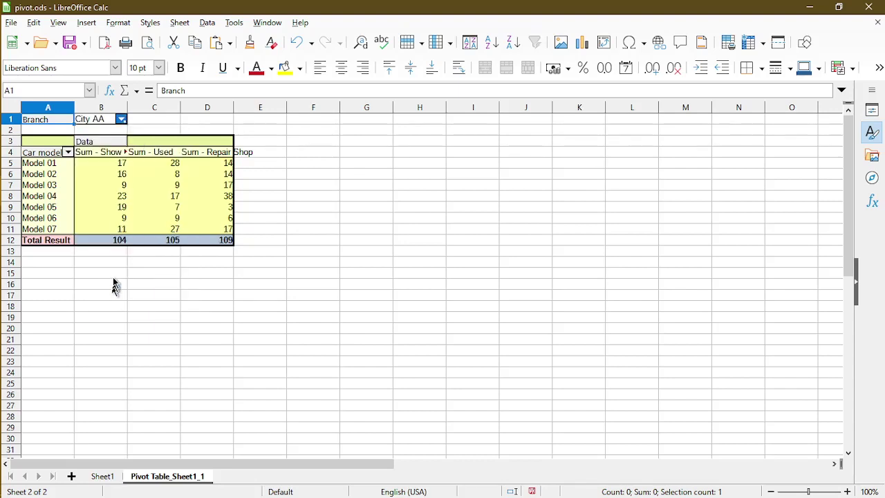
# Add City BB back to the Branch filter alongside City AA
pyautogui.click(122, 120)
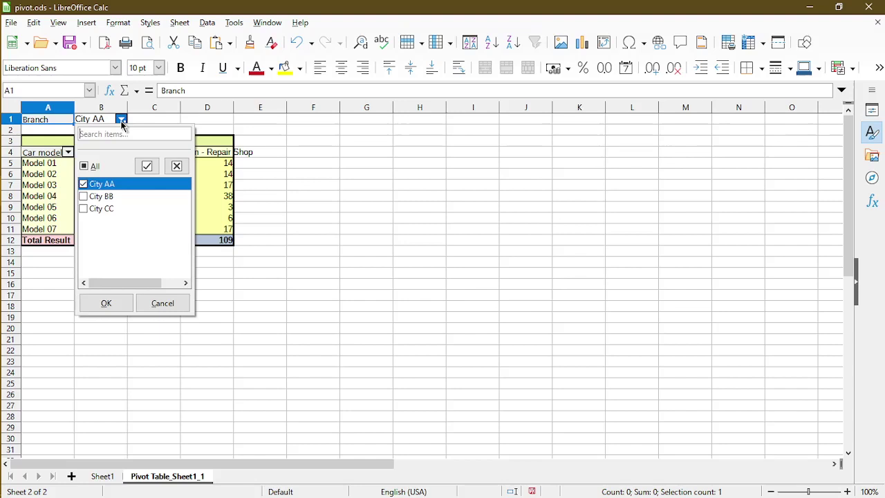
pyautogui.click(83, 197)
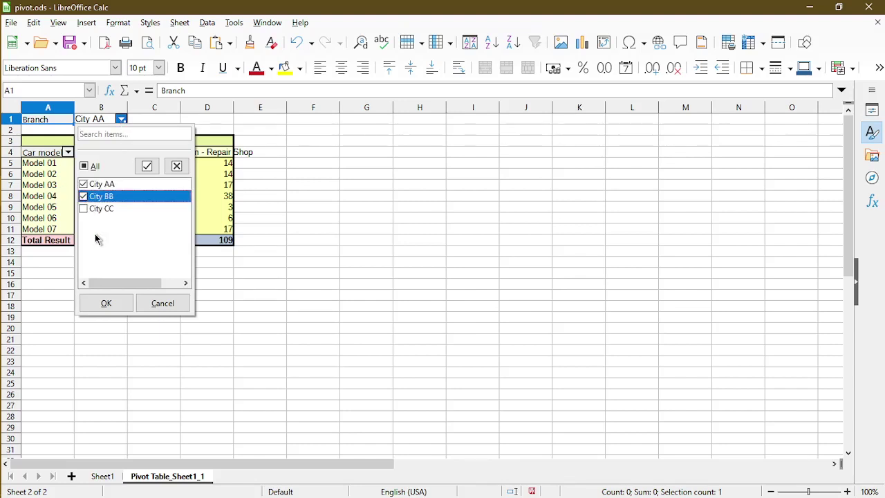
pyautogui.click(113, 305)
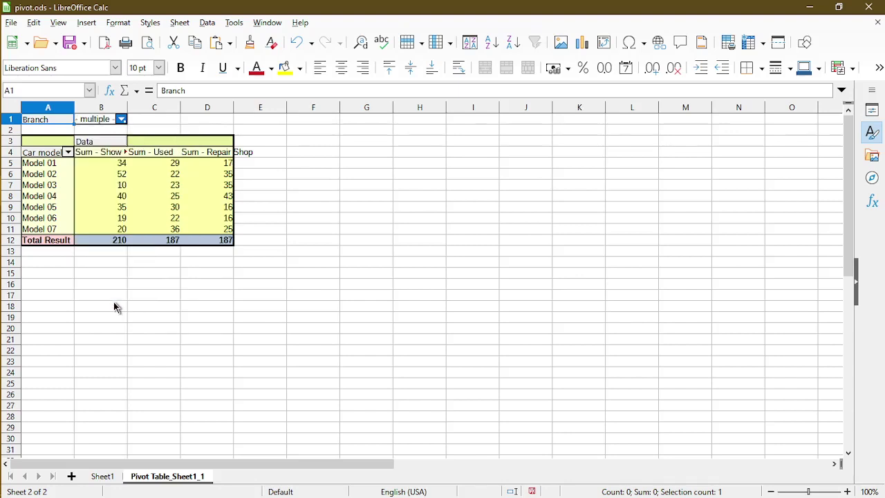
# Check All in the Branch filter to restore totals 291, 304 and 268
pyautogui.click(121, 120)
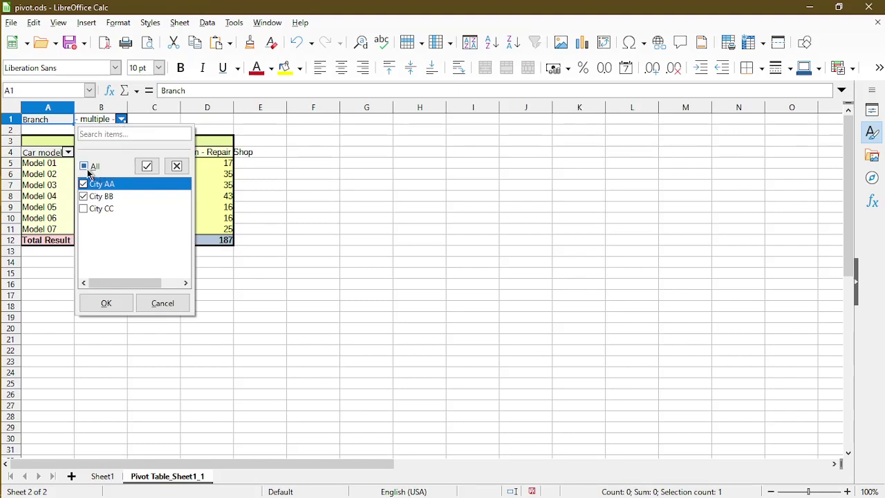
pyautogui.click(87, 170)
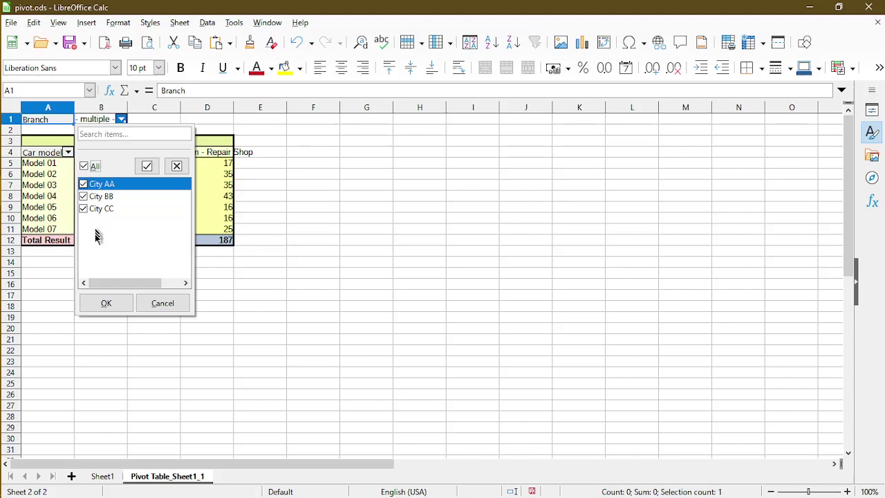
pyautogui.click(109, 308)
pyautogui.click(162, 218)
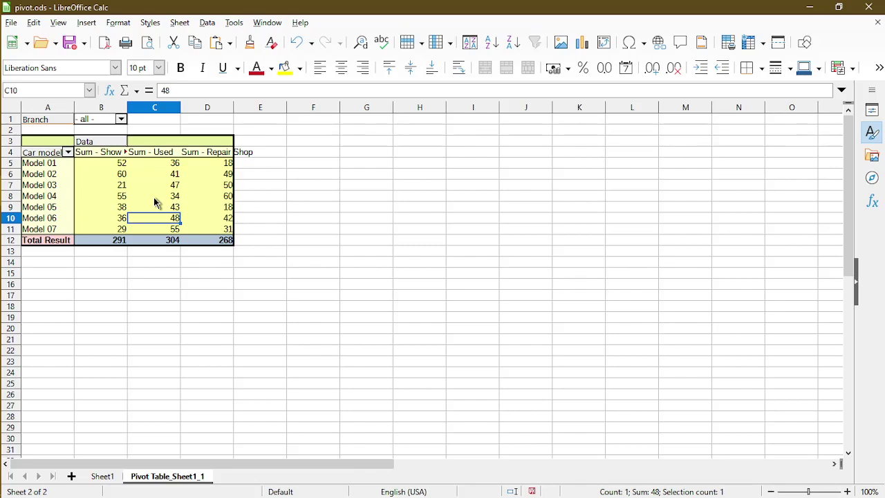
pyautogui.rightClick(154, 198)
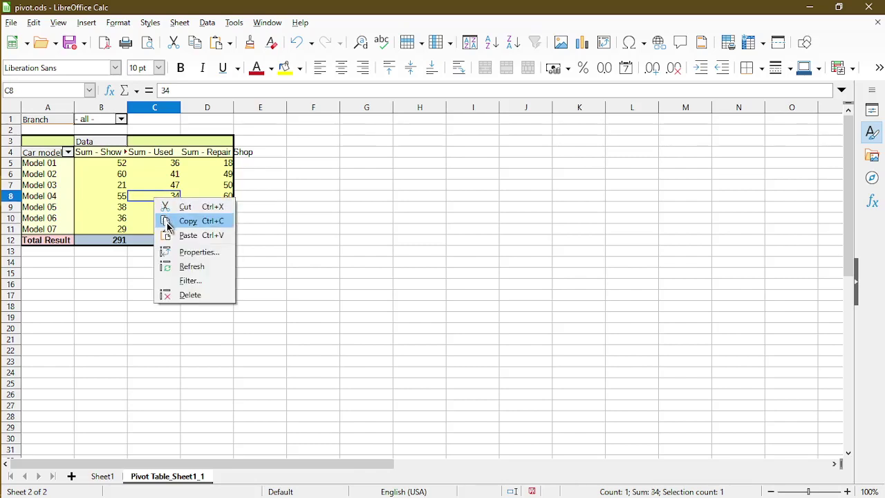
# Open the pivot table's Properties and expand the Options and Source and Destination sections
pyautogui.click(185, 253)
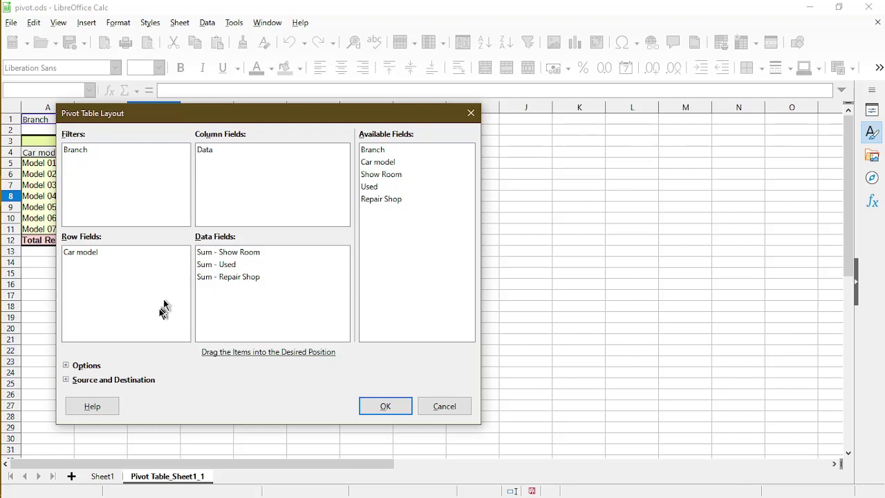
pyautogui.click(77, 369)
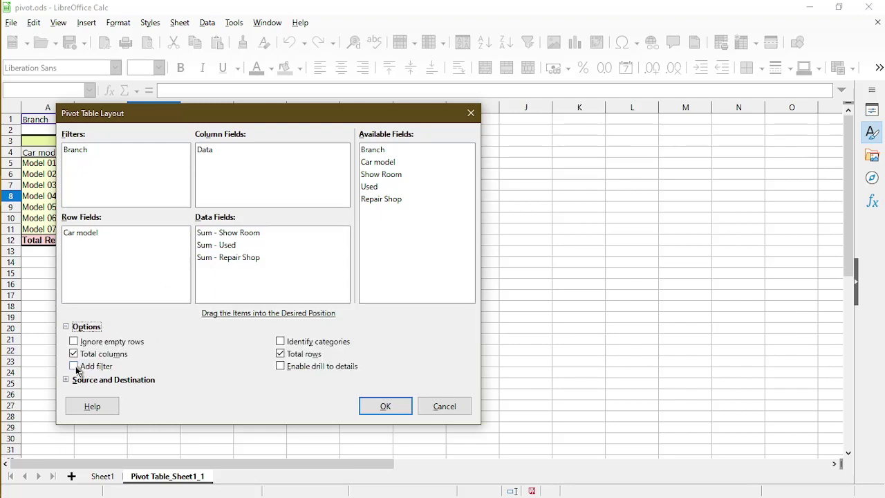
pyautogui.click(67, 380)
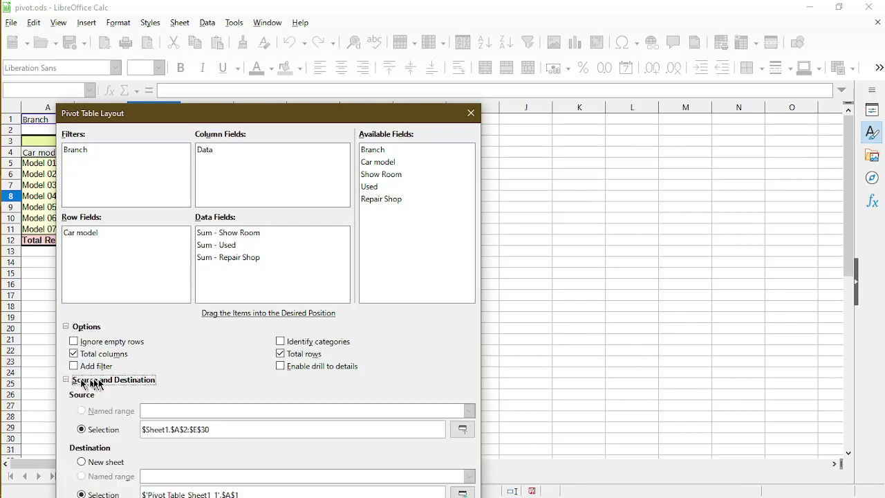
pyautogui.moveTo(309, 119); pyautogui.dragTo(384, 47)
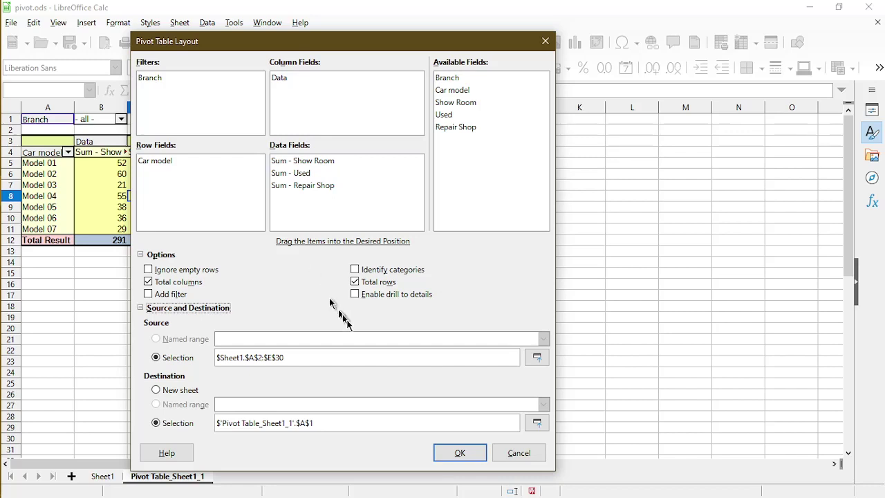
# Cancel the Pivot Table Layout dialog and set optimal width on columns A through D
pyautogui.click(533, 457)
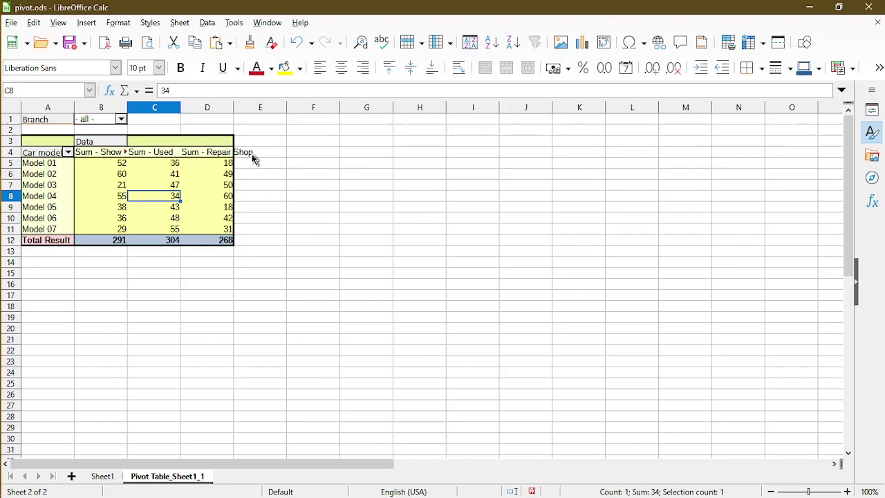
pyautogui.click(216, 109)
pyautogui.moveTo(199, 112); pyautogui.dragTo(60, 113)
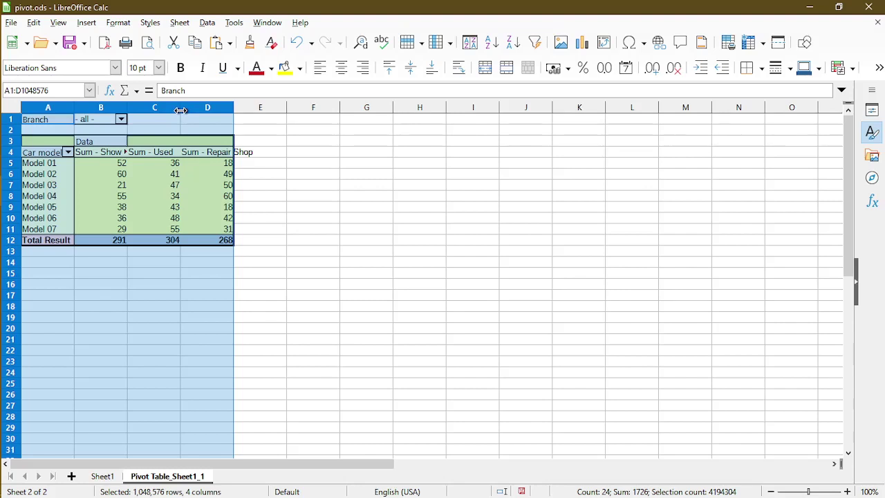
pyautogui.doubleClick(181, 110)
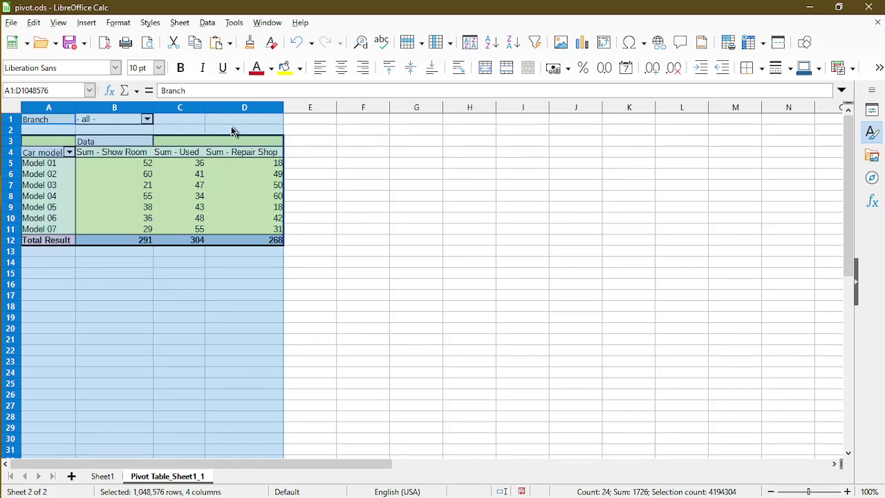
pyautogui.click(262, 283)
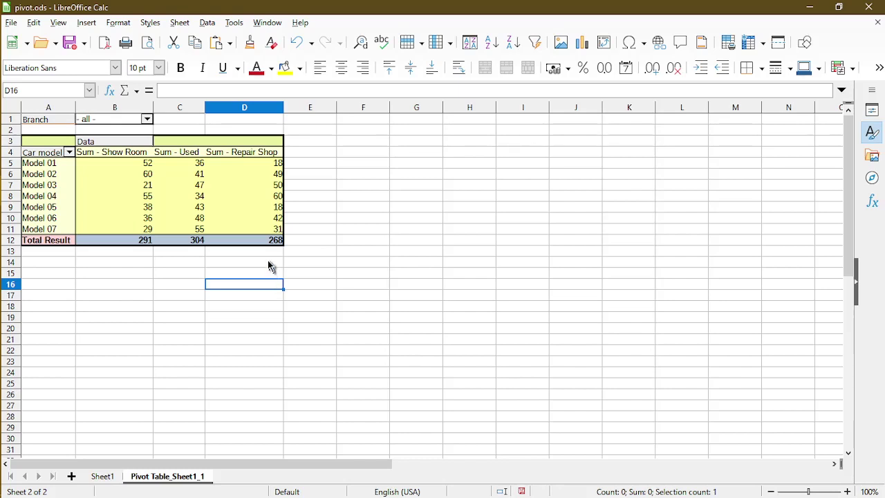
# With cell D9 in the pivot table active, start Insert > Chart to open the Chart Wizard
pyautogui.click(235, 209)
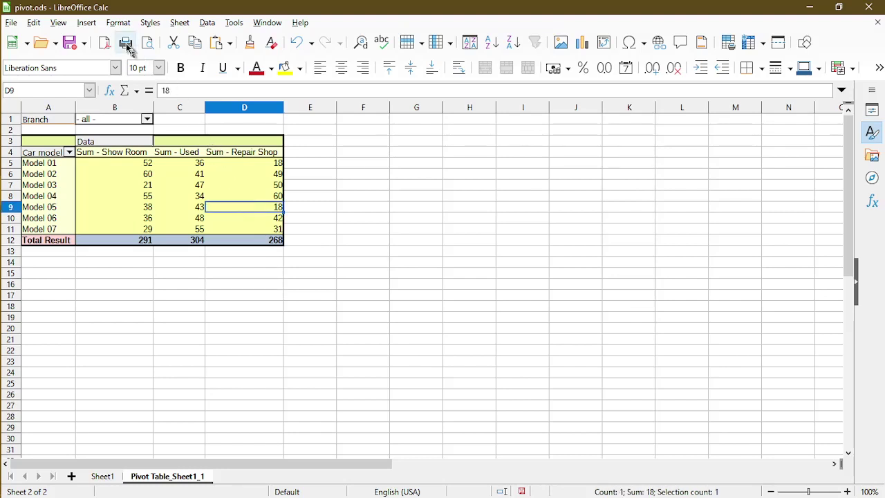
pyautogui.click(86, 24)
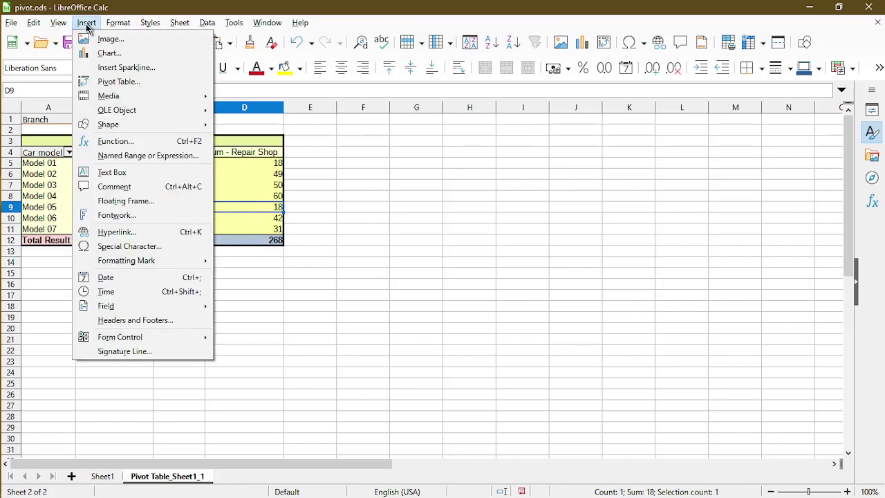
pyautogui.click(108, 54)
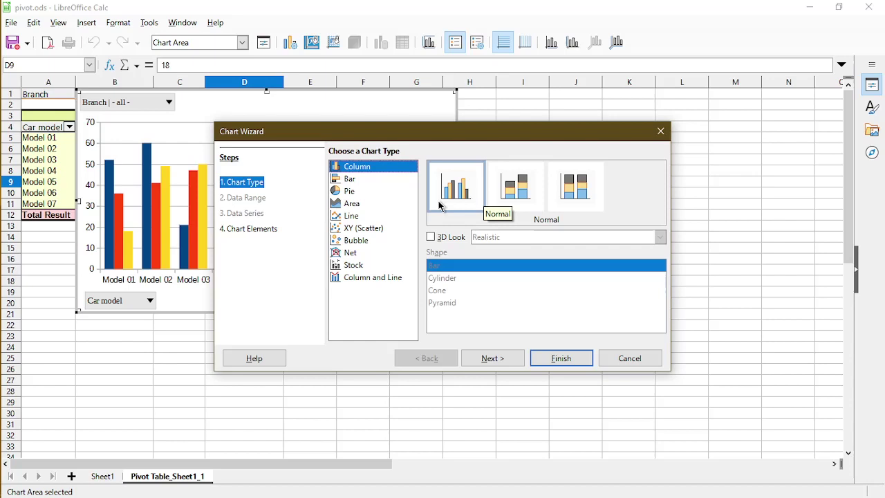
# Enter chart title 'Car Inventory', subtitle 'December 2017', X axis 'Models' and Y axis 'Count'
pyautogui.click(266, 233)
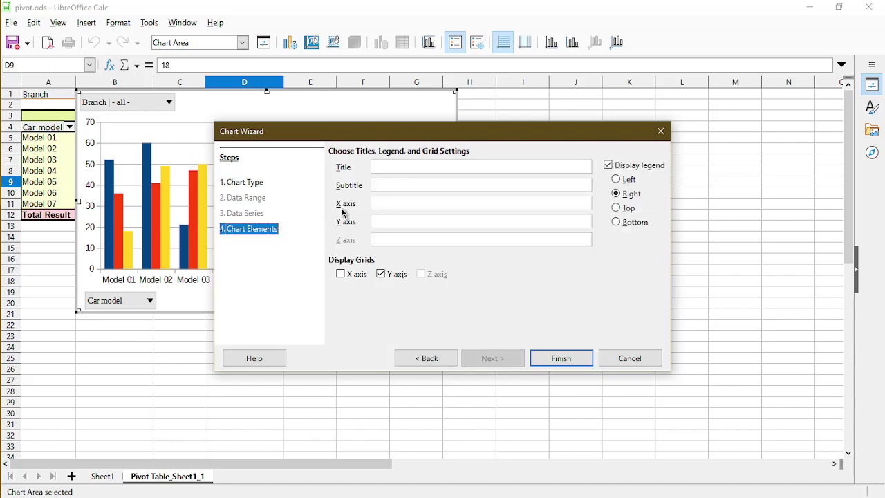
pyautogui.click(403, 166)
pyautogui.write('Car Inventory')
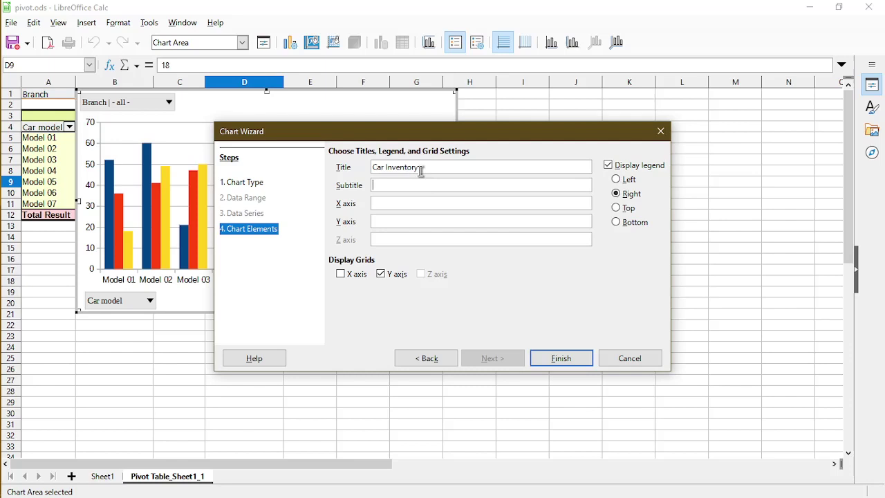
pyautogui.press('Tab')
pyautogui.write('Dece')
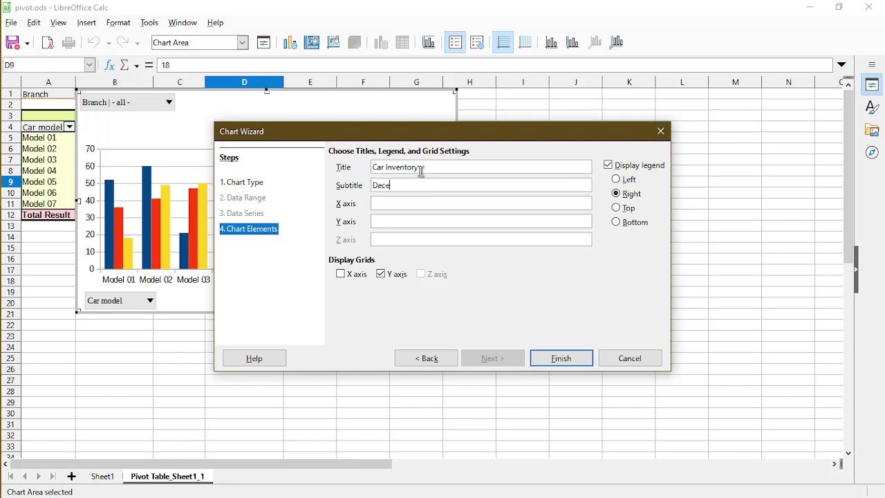
pyautogui.write('mber 2017')
pyautogui.click(453, 207)
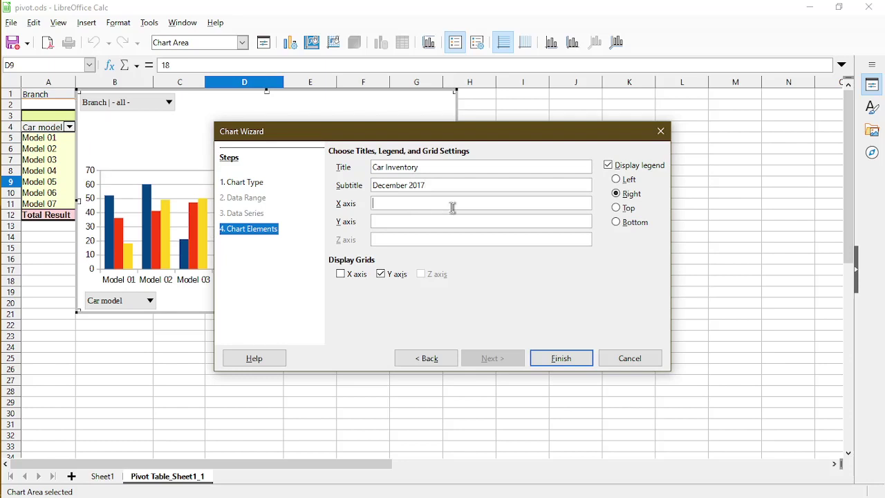
pyautogui.write('Models')
pyautogui.click(444, 222)
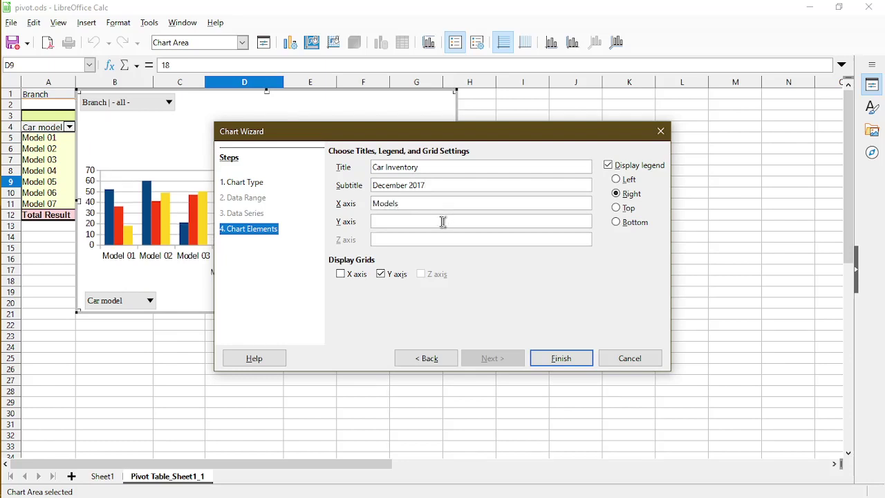
pyautogui.write('Count')
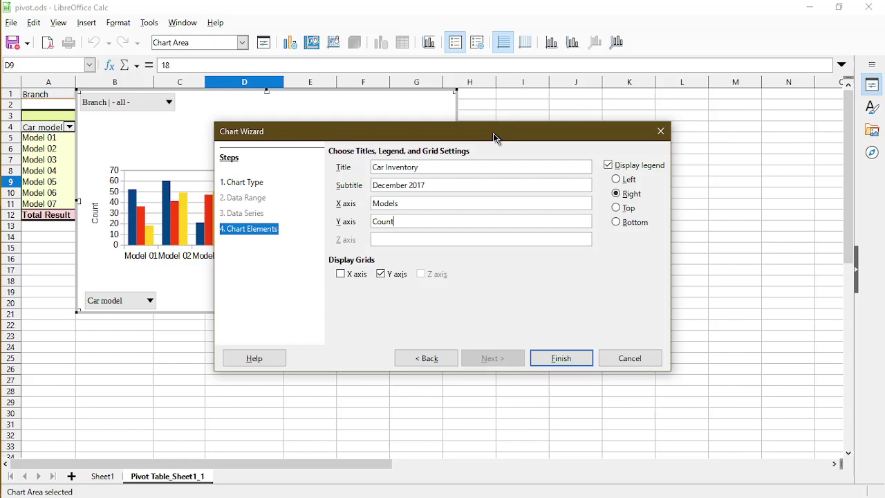
pyautogui.moveTo(494, 137); pyautogui.dragTo(639, 178)
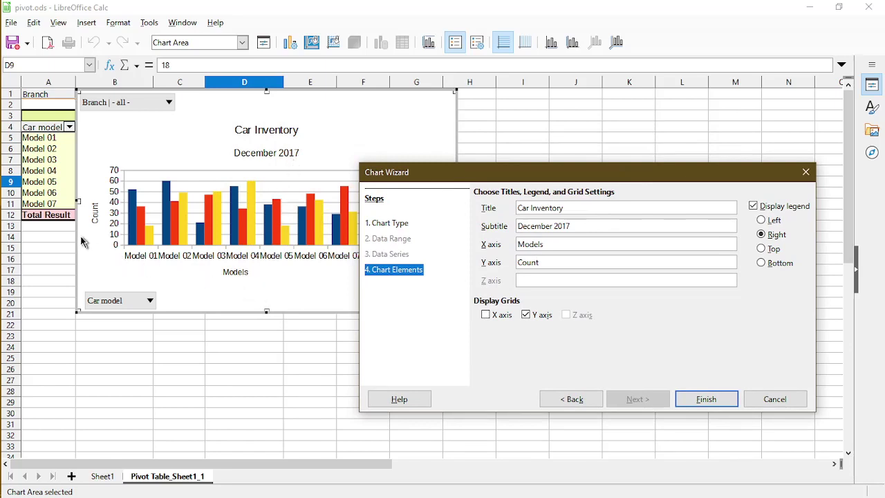
# Complete the Chart Wizard and drag the chart below and right of the pivot table
pyautogui.click(720, 401)
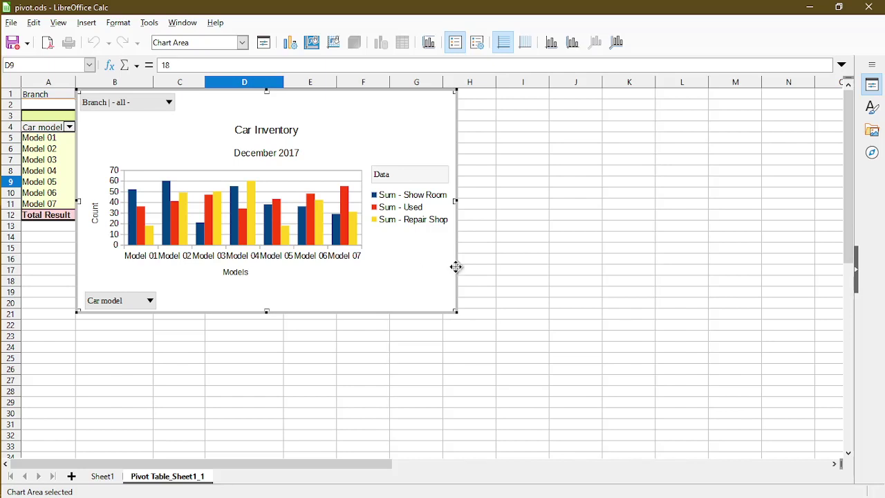
pyautogui.moveTo(456, 267); pyautogui.dragTo(722, 365)
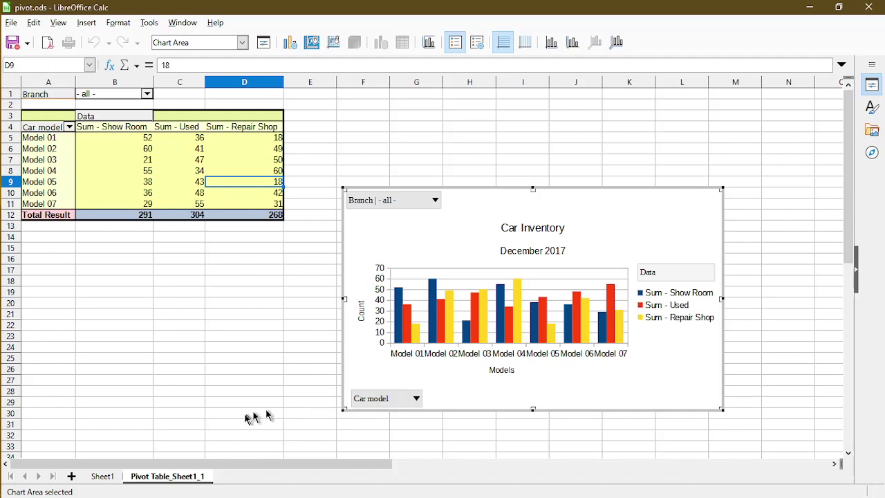
pyautogui.click(101, 477)
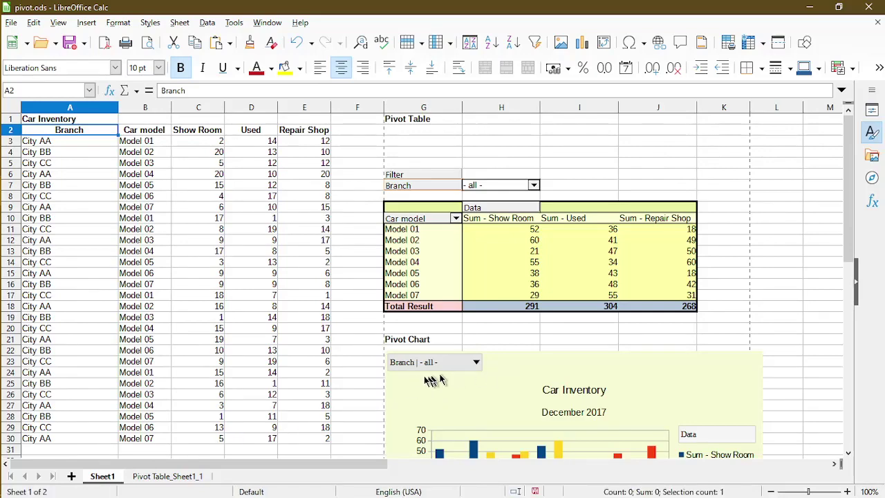
pyautogui.scroll(-4, 408, 384)
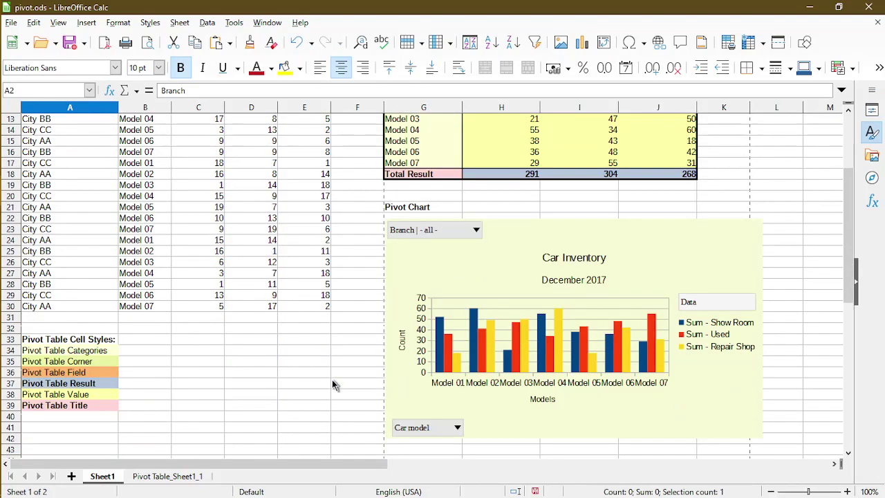
pyautogui.click(183, 477)
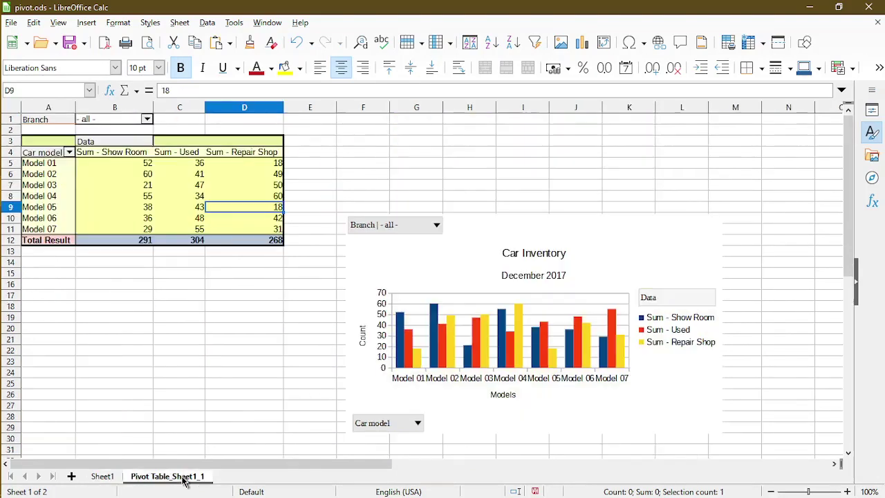
# Edit the Car Inventory chart and fill its chart area with pale green f6f9d4
pyautogui.rightClick(575, 403)
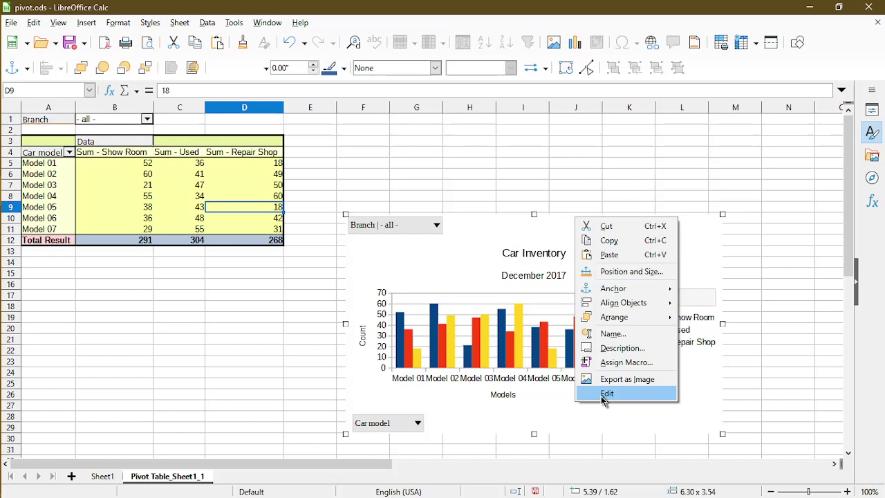
pyautogui.click(602, 399)
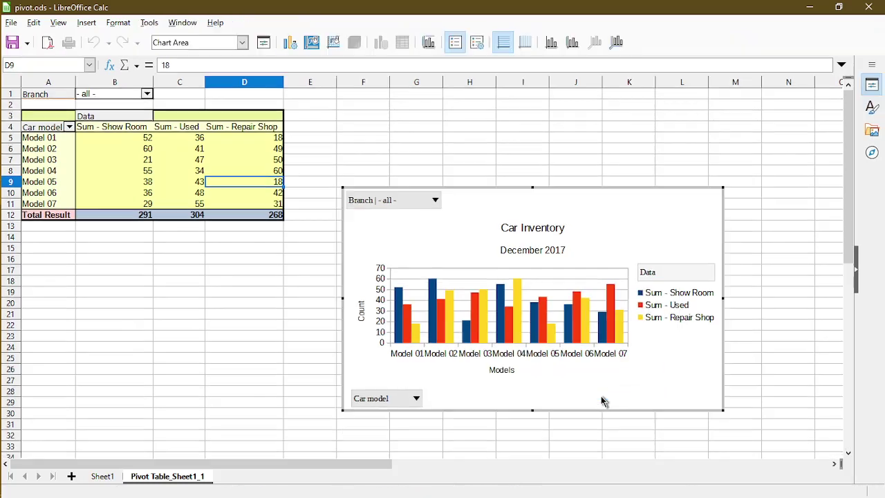
pyautogui.click(263, 49)
pyautogui.click(262, 49)
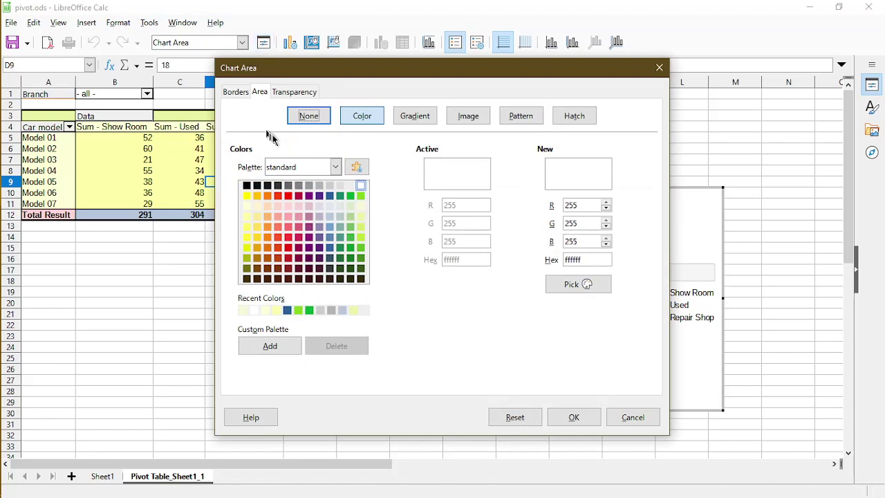
pyautogui.click(360, 206)
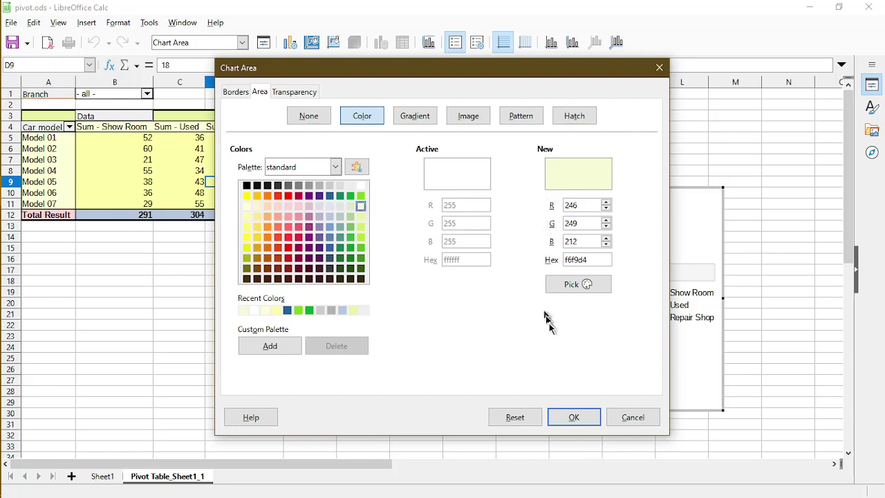
pyautogui.click(575, 418)
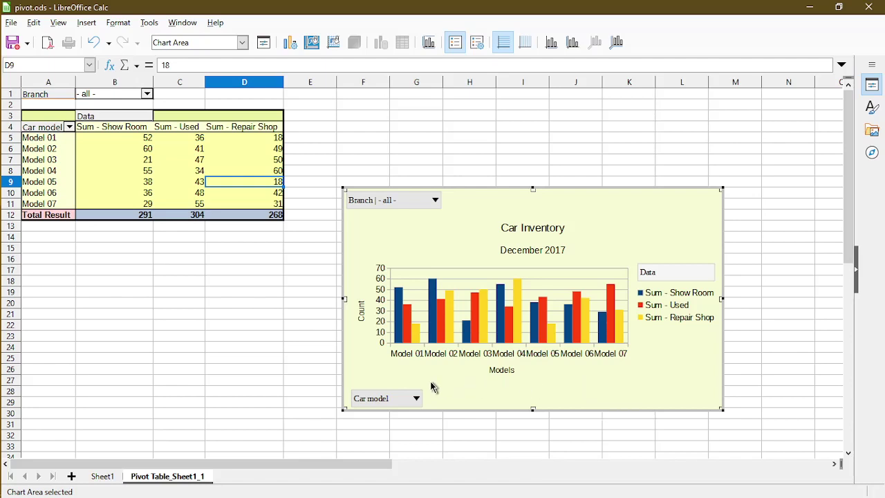
# Compare with Sheet1's reference chart, then return to the Pivot Table_Sheet1_1 sheet
pyautogui.click(103, 478)
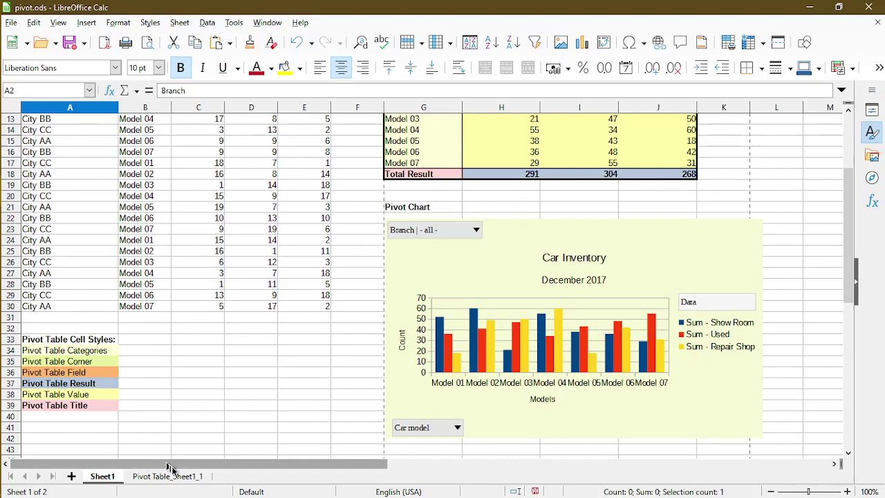
pyautogui.click(191, 477)
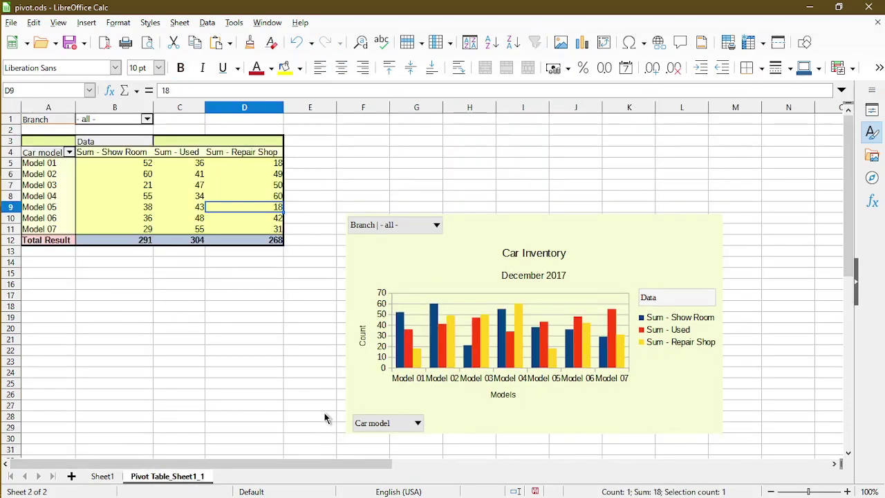